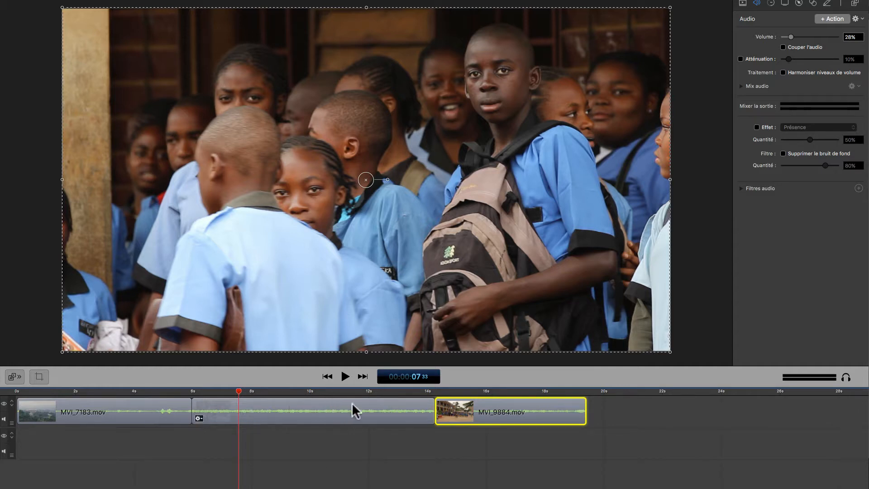
Step: Overlap the start of MVI_0010.mov with the end of MVI_7183.mov to create a transition, and play it back
left_click_drag(355, 410, 294, 414)
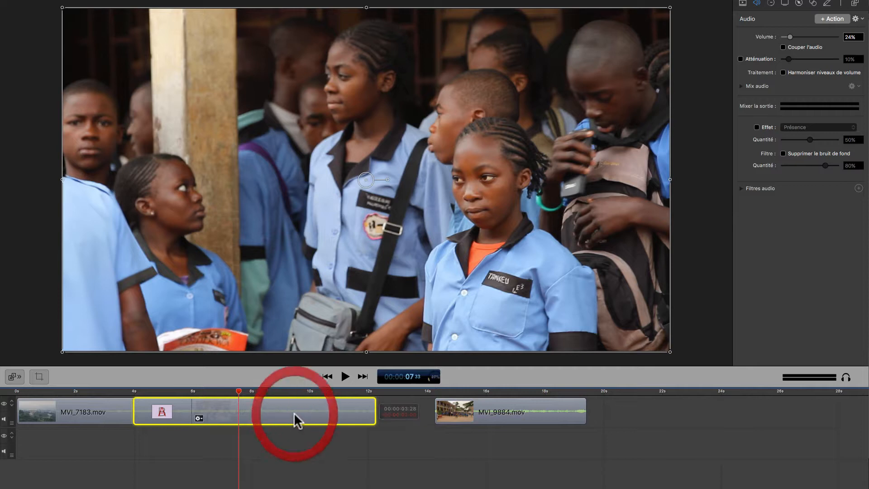
left_click(105, 387)
key("space")
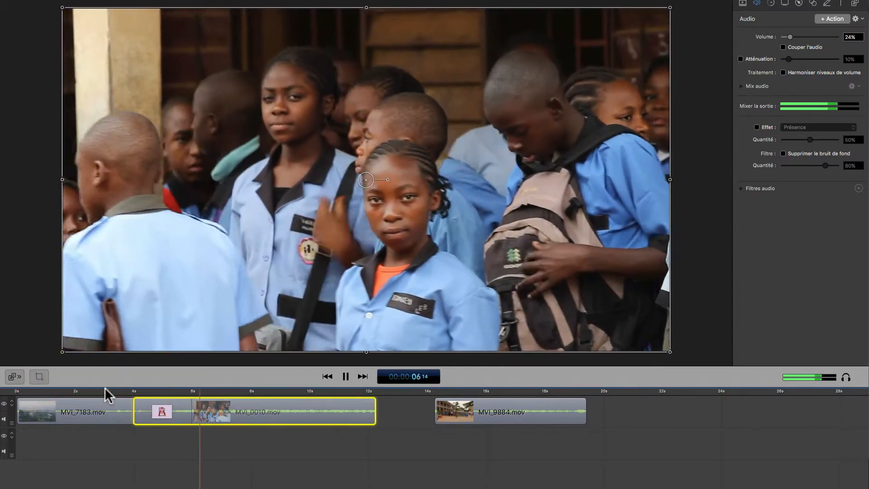
left_click(186, 392)
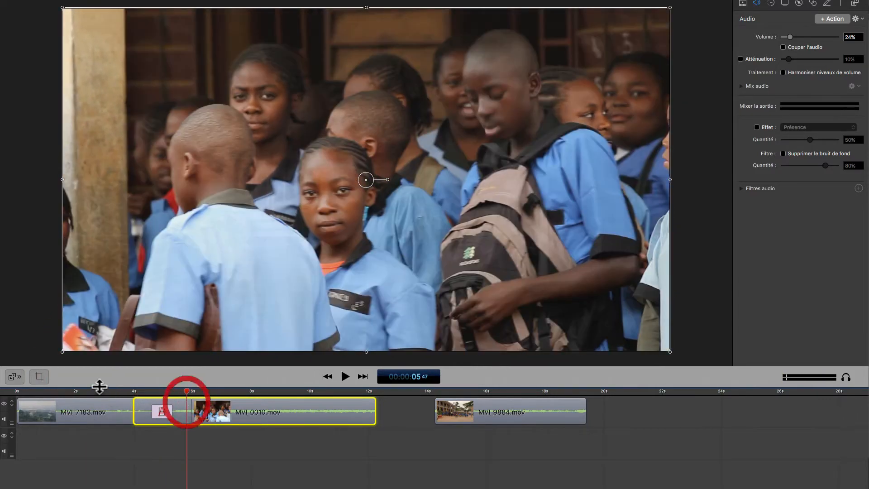
Step: Return MVI_0010.mov to its original place and extend its start over the end of MVI_7183.mov to create a transition
left_click_drag(126, 391, 257, 407)
left_click(231, 407)
left_click_drag(194, 407, 152, 406)
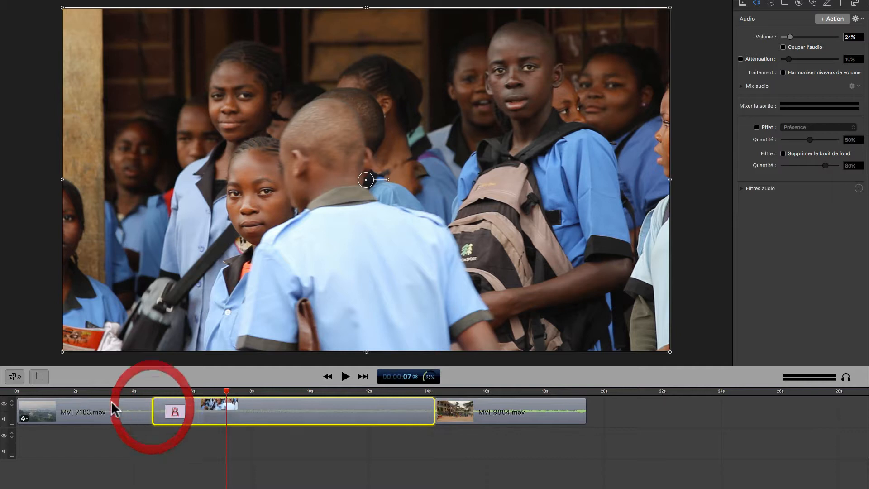
Step: Extend the end of MVI_7183.mov to lengthen its transition with MVI_0010.mov, and play the transition
left_click(112, 405)
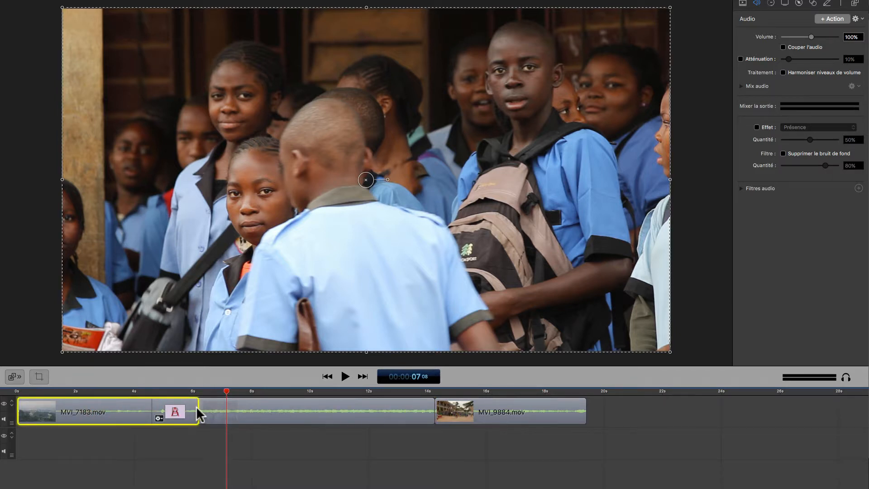
left_click_drag(199, 412, 230, 412)
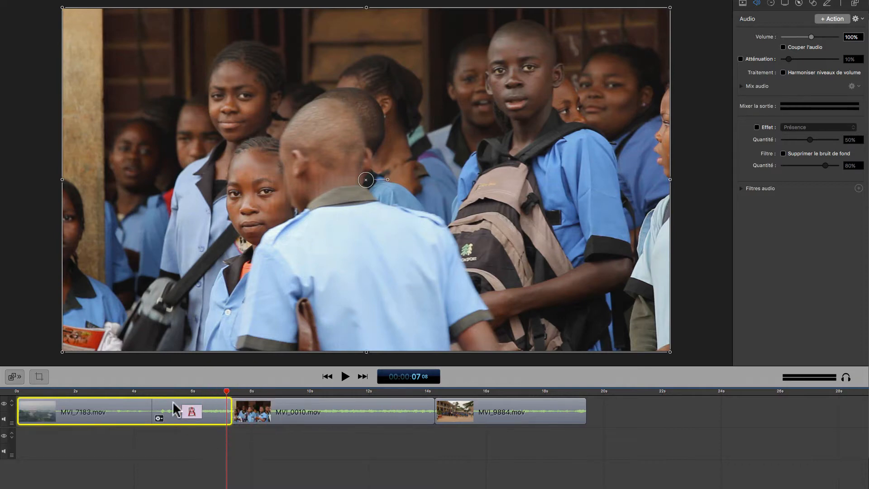
left_click(128, 395)
key("space")
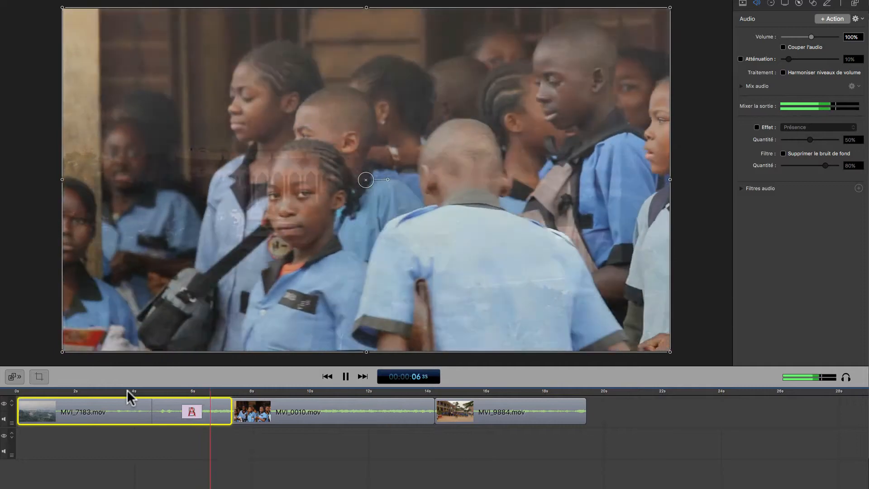
key("space")
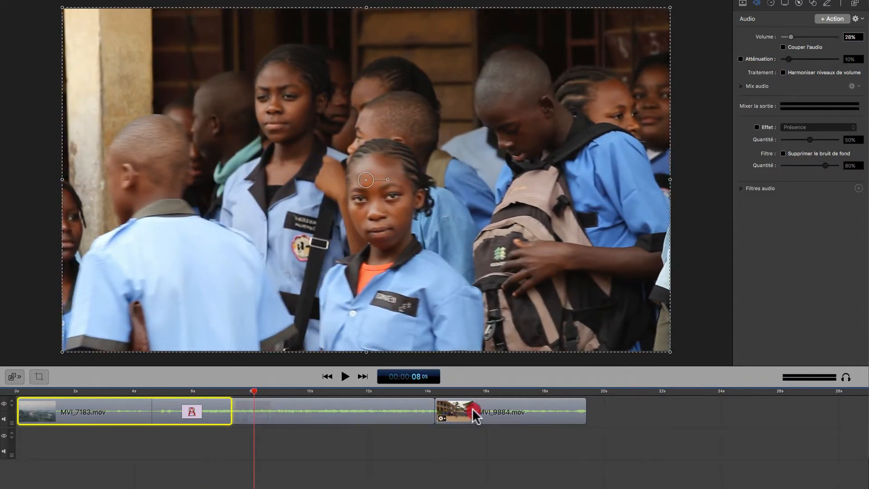
Step: Overlap the start of MVI_9884.mov with the end of MVI_0010.mov to create a transition, and play it back
left_click_drag(476, 414, 429, 411)
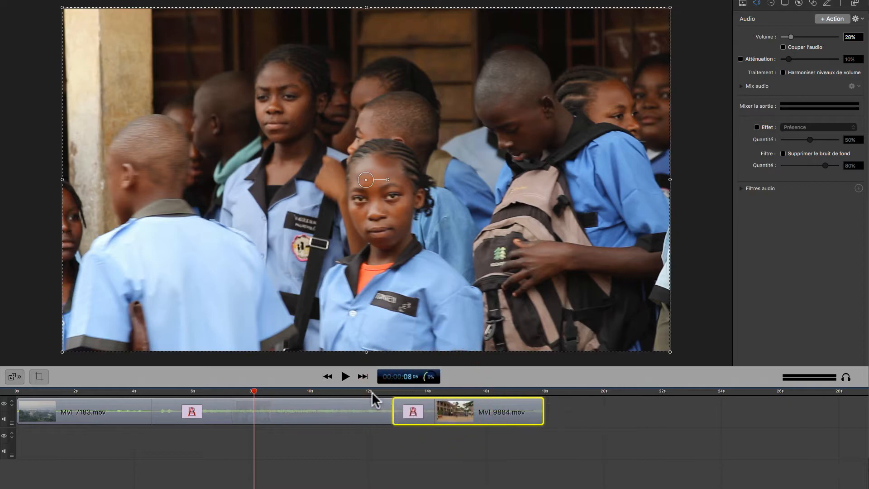
left_click(372, 392)
key("space")
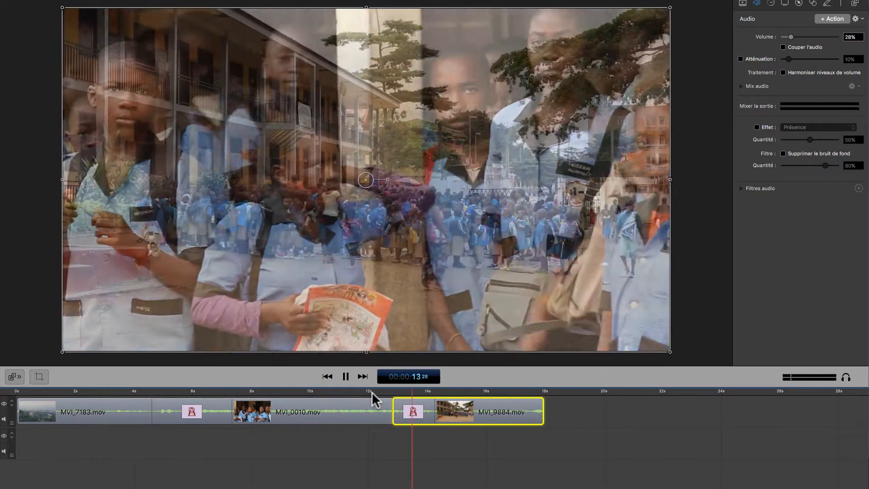
key("space")
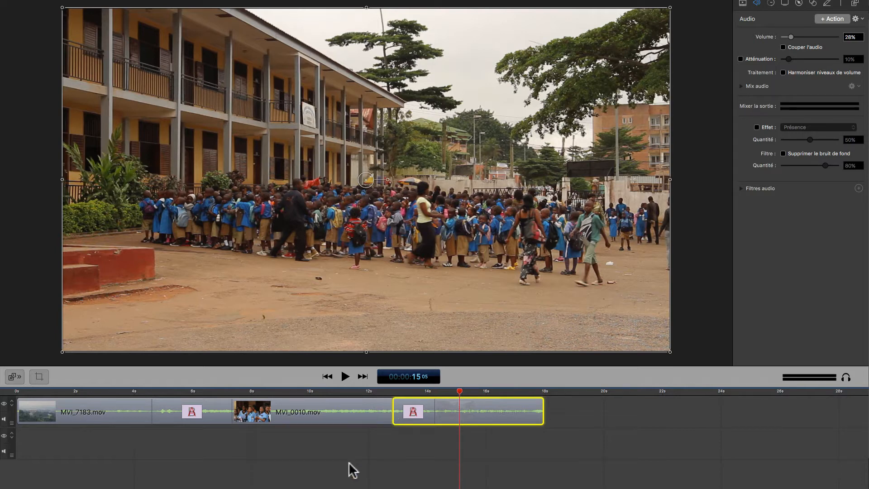
Step: Change the transition between MVI_0010.mov and MVI_9884.mov to Avion and play it back
right_click(412, 415)
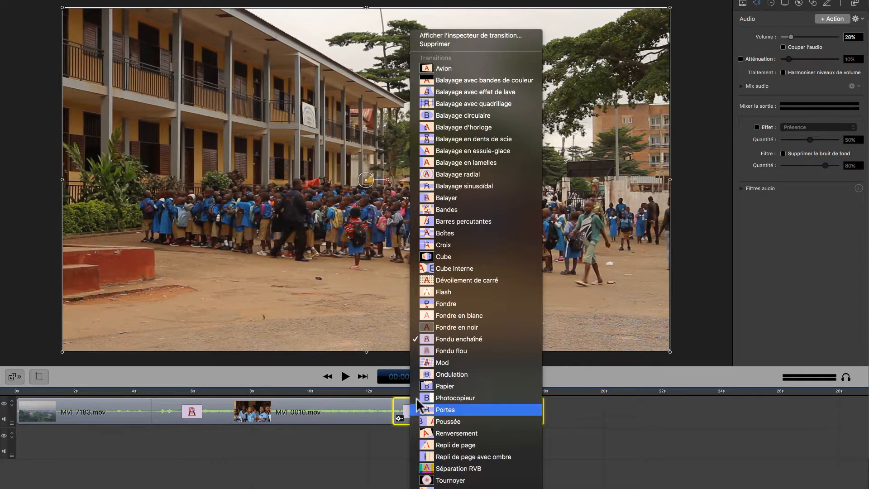
left_click(446, 68)
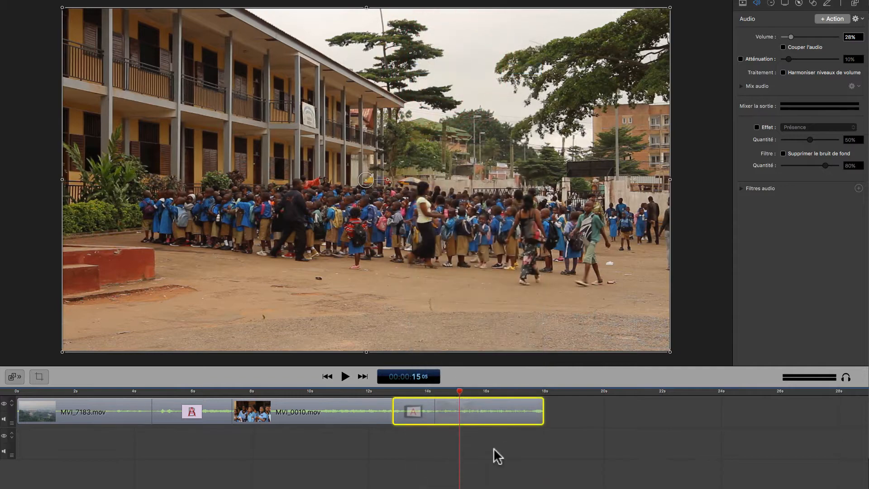
left_click(379, 391)
key("space")
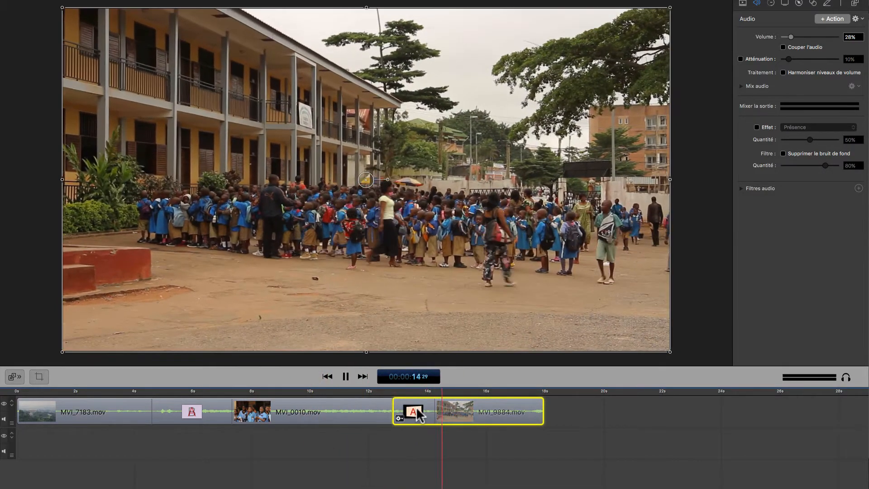
Step: Change the transition before MVI_9884.mov to Balayage avec bandes de couleur and play it back
right_click(411, 411)
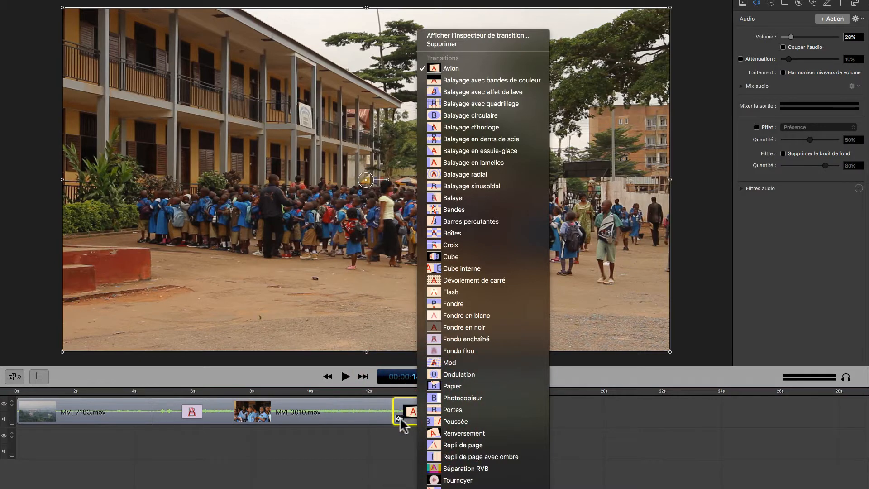
left_click(401, 421)
left_click(399, 418)
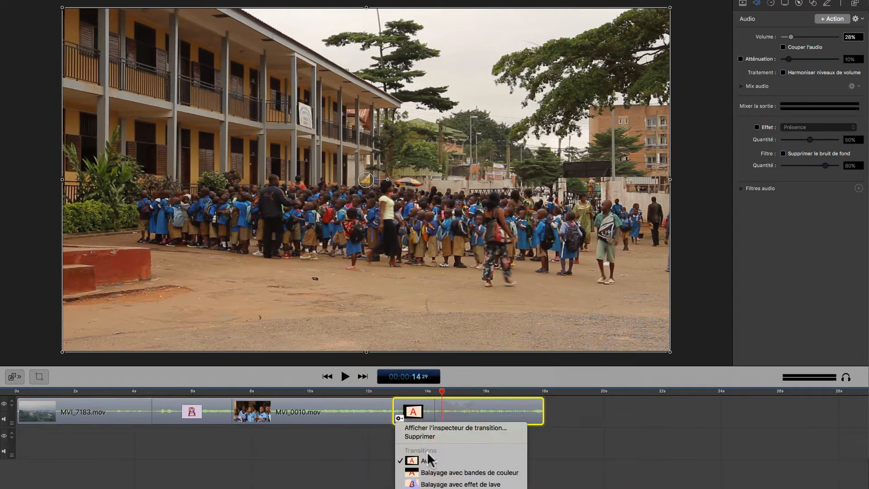
left_click(428, 473)
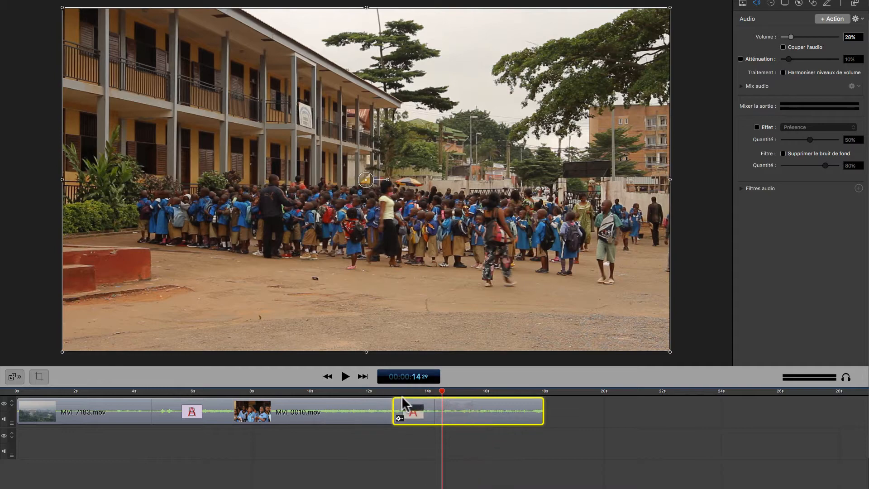
left_click(384, 390)
key("space")
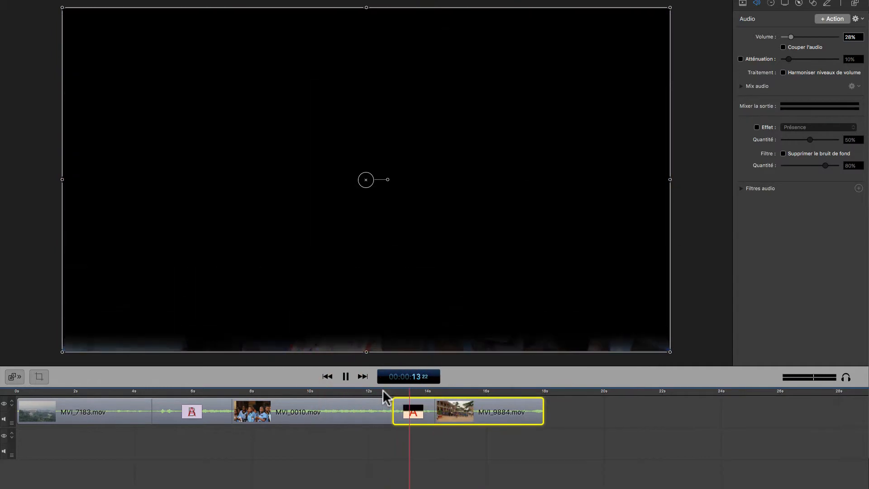
Step: Open the transition inspector for the transition before MVI_9884.mov and set its band color to orange-red
right_click(414, 412)
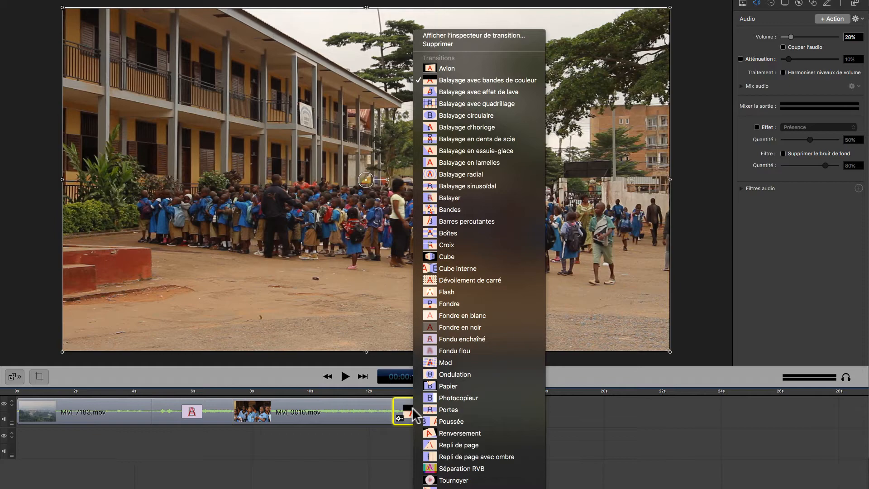
left_click(439, 39)
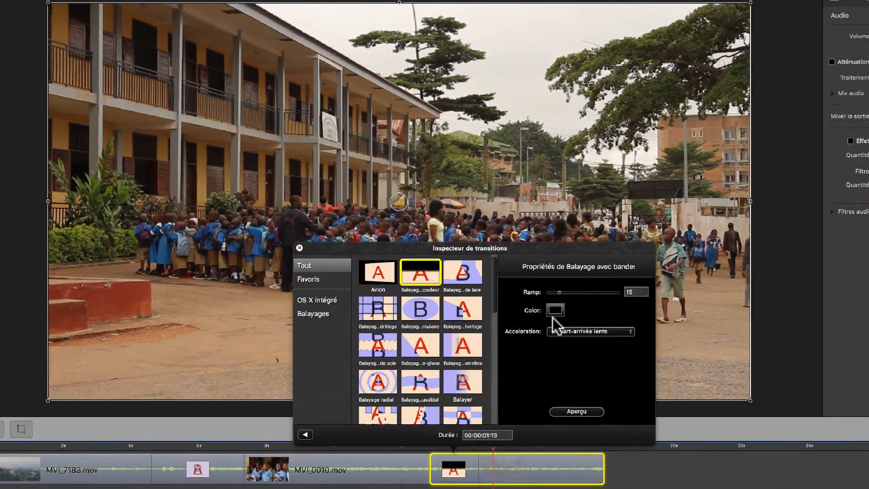
left_click(554, 311)
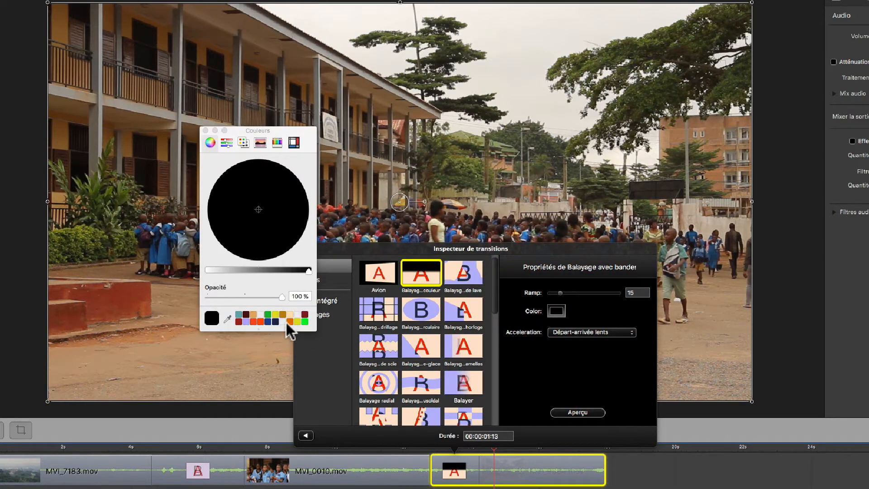
left_click(260, 322)
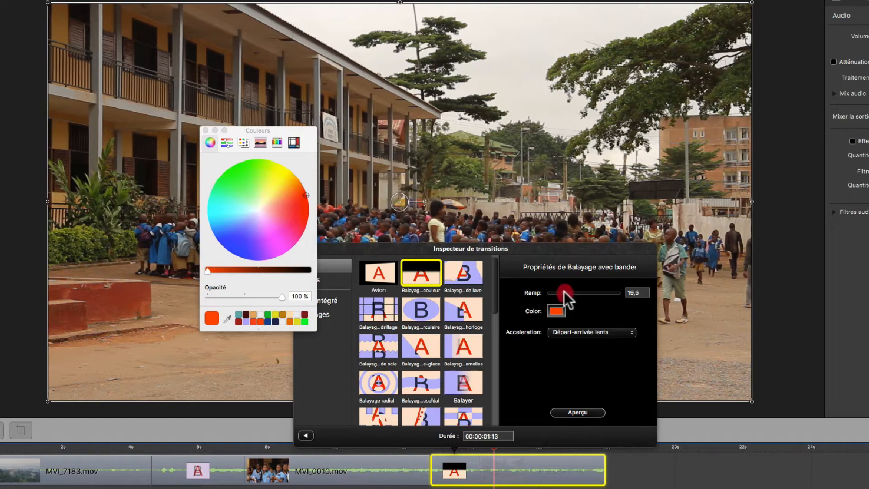
Step: Set the color band transition's Ramp to 48,1 and preview it with the color palette moved out of the way
left_click_drag(574, 291, 583, 292)
left_click(582, 411)
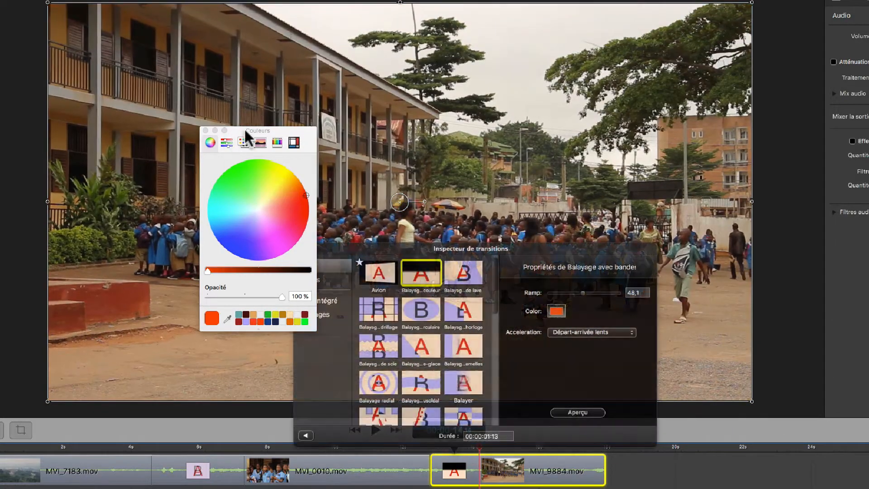
left_click_drag(246, 134, 867, 221)
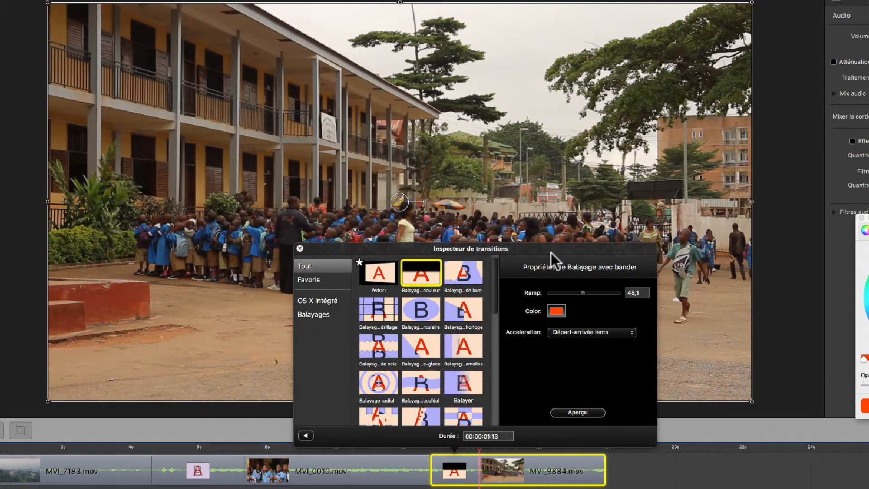
left_click(764, 293)
left_click(576, 411)
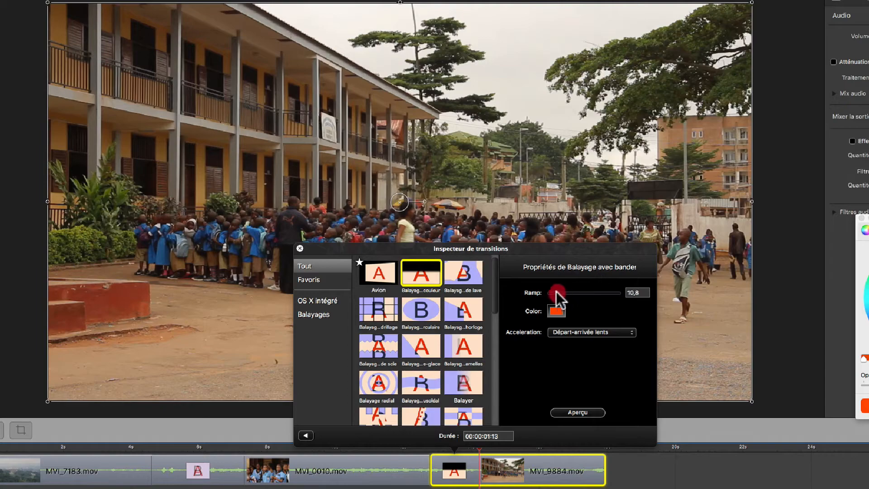
Step: Compare previews of the color band transition with the Ramp set to 0,1 and to 76,9
left_click(561, 411)
left_click(551, 293)
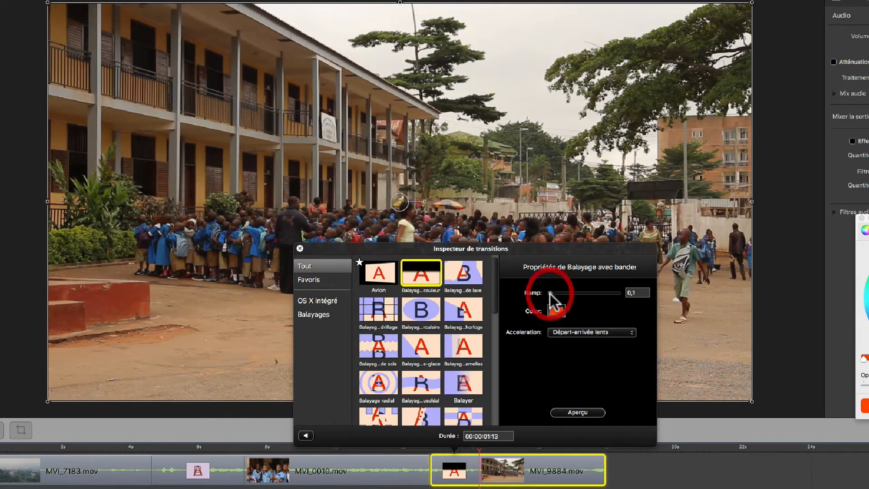
left_click(565, 411)
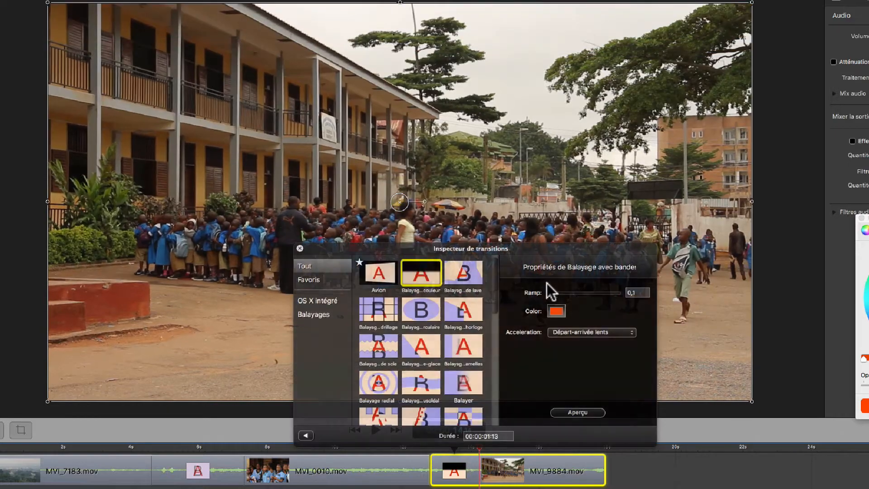
left_click(601, 293)
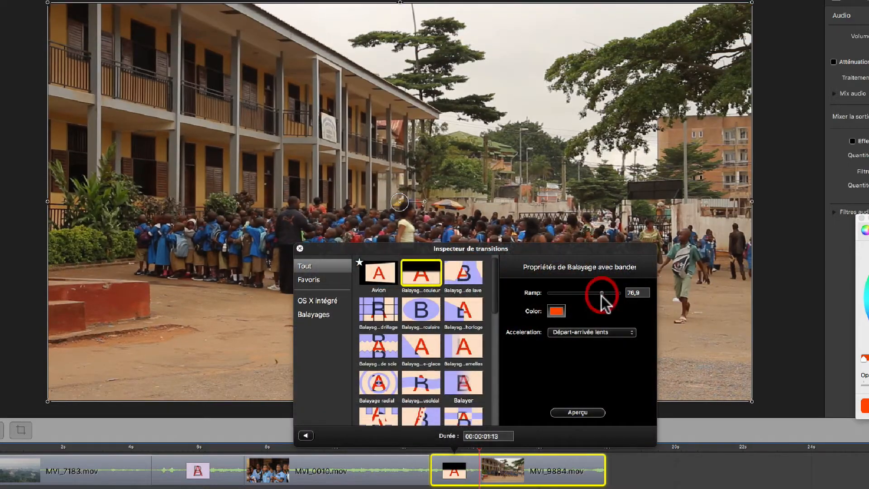
left_click(580, 411)
Step: Compare previews of the color band transition with the acceleration set to Linéaire and to Arrivée lente
left_click(600, 332)
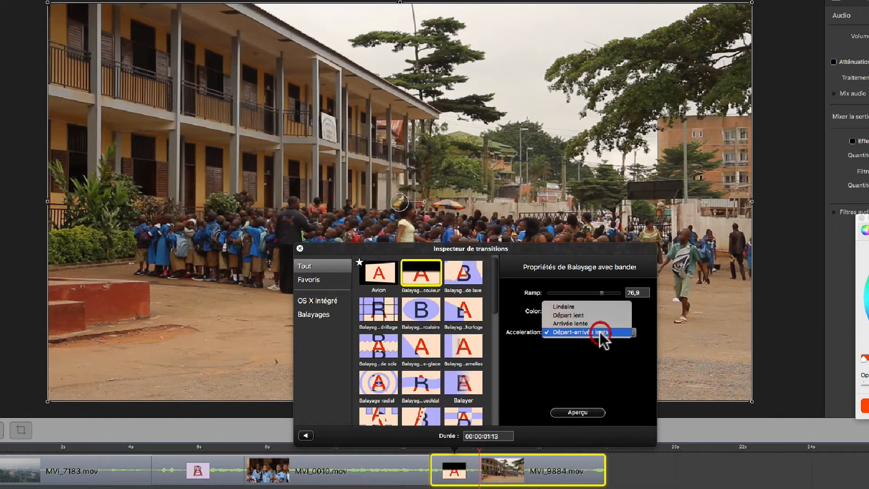
left_click(582, 305)
left_click(572, 411)
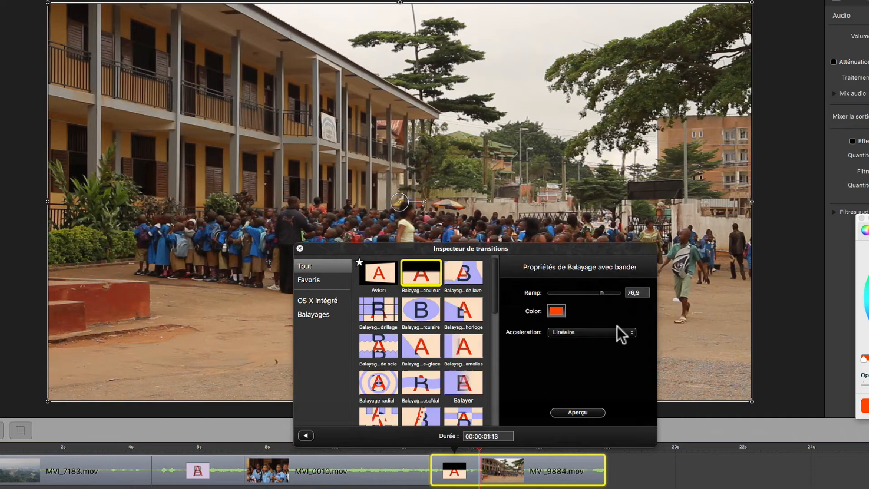
left_click(619, 332)
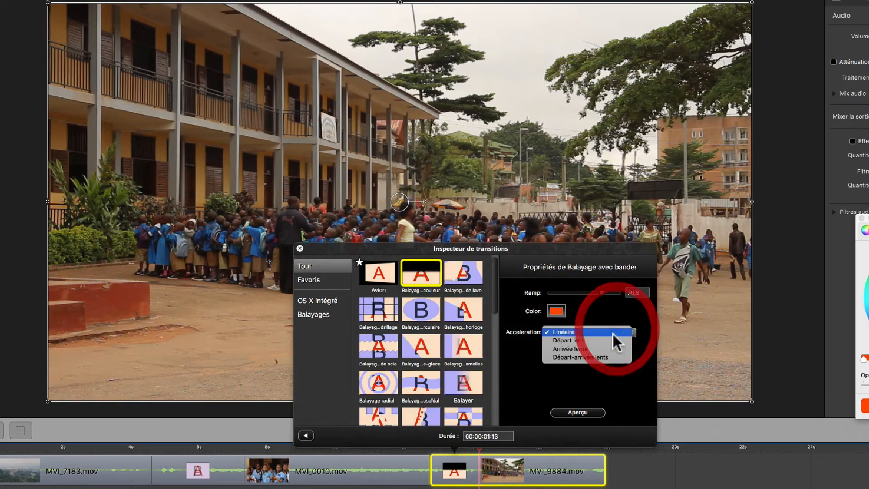
left_click(609, 345)
left_click(575, 410)
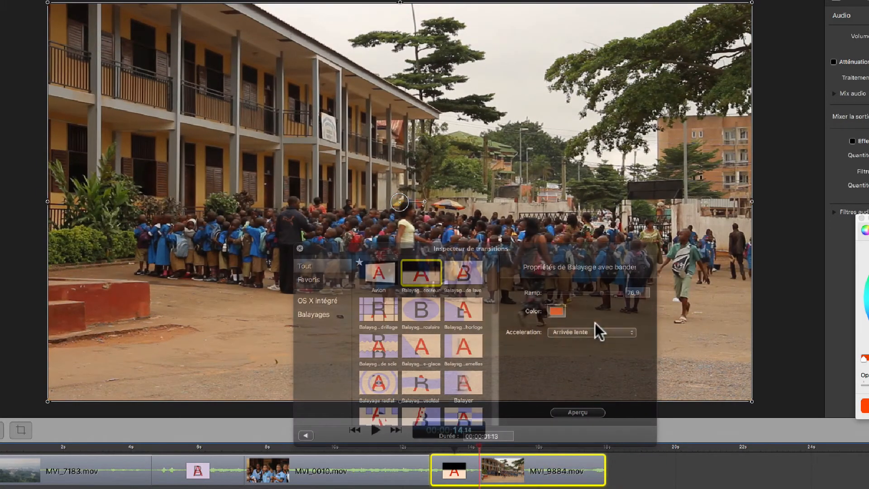
Step: Preview the color band transition with the Départ lent acceleration, and again with Départ-arrivée lents
left_click(595, 332)
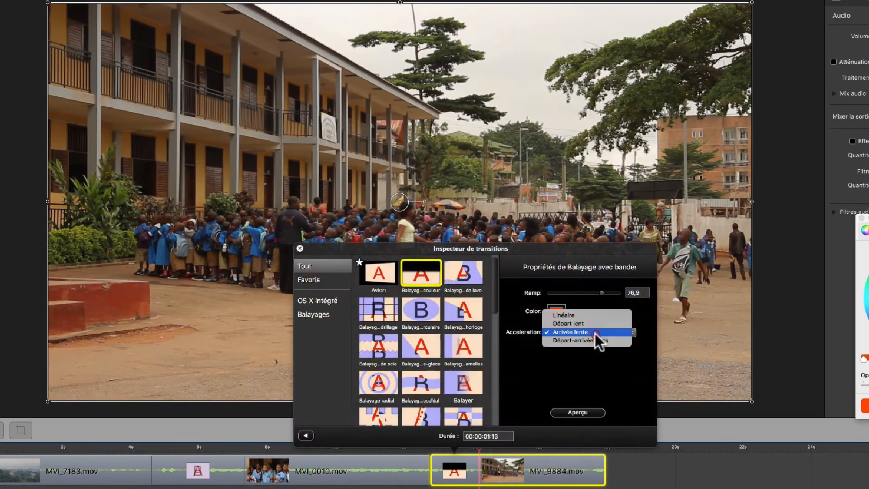
left_click(594, 323)
left_click(577, 411)
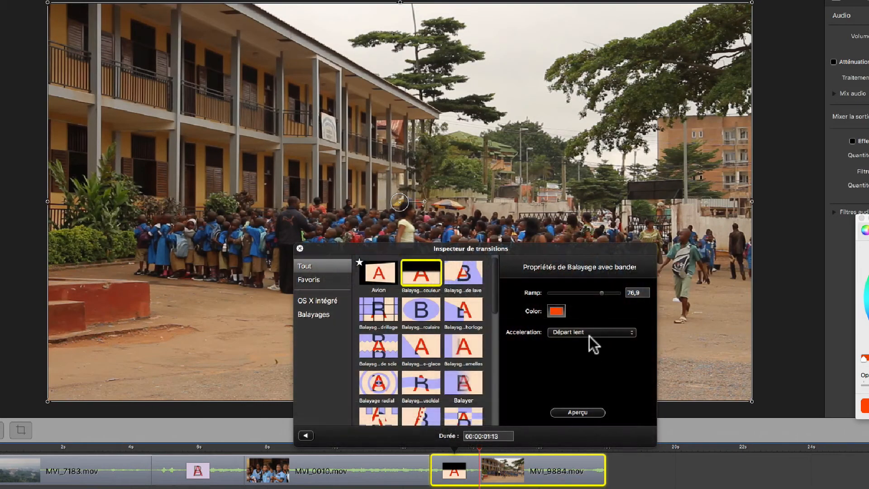
left_click(590, 333)
left_click(588, 350)
left_click(582, 412)
Step: Change the transition before MVI_9884.mov to Balayage avec effet de lave and preview it
left_click(460, 283)
left_click(581, 413)
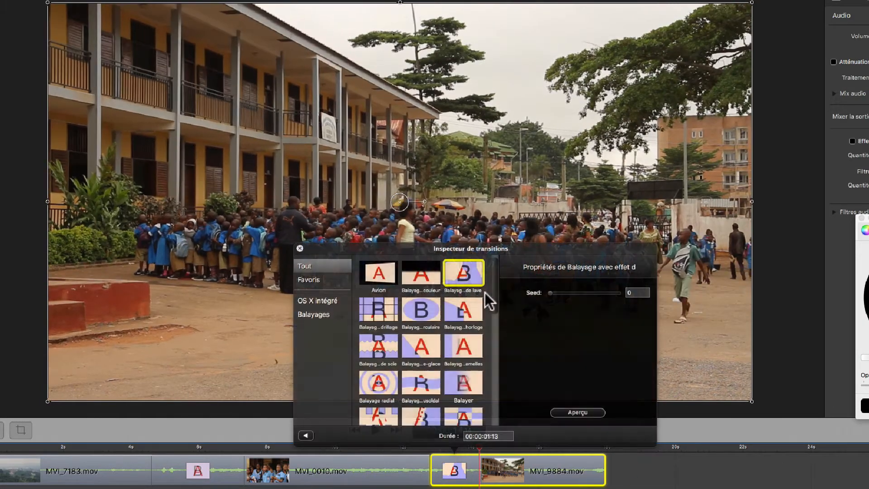
Step: Change the transition before MVI_9884.mov to Balayage avec quadrillage and preview it
left_click(385, 311)
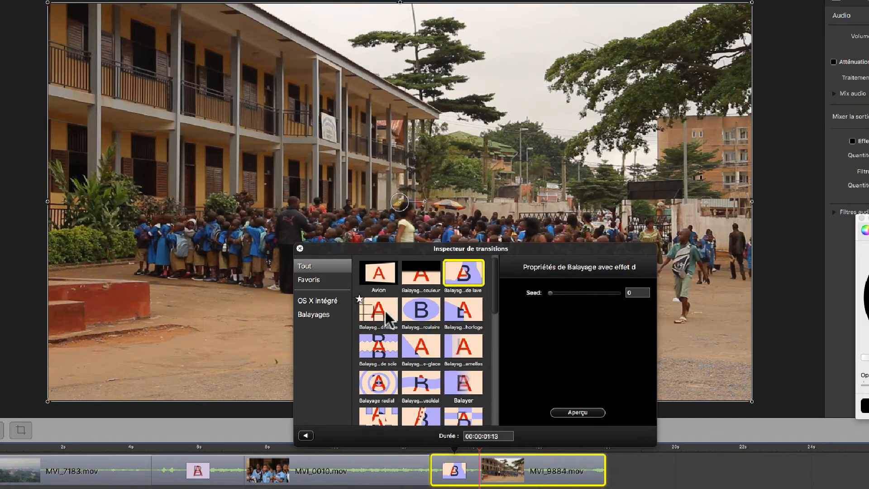
left_click(582, 412)
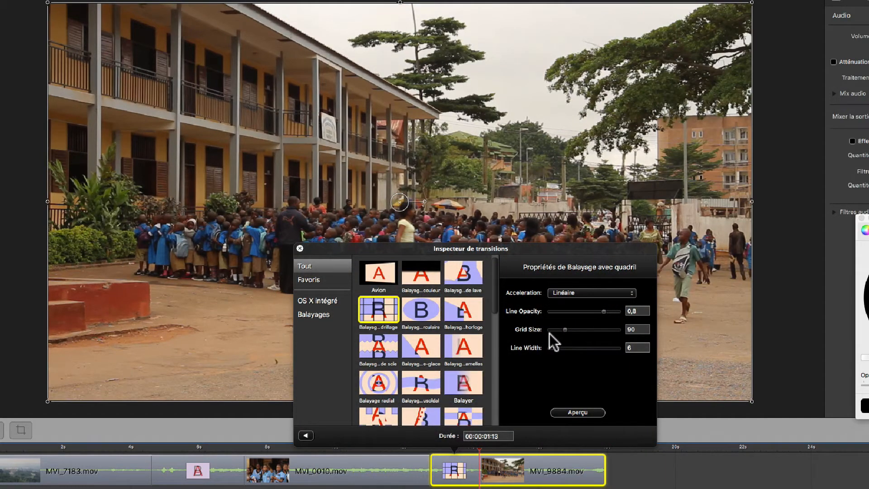
Step: Increase the grid transition's Line Width and compare previews with a large and a very small Grid Size
left_click_drag(557, 348, 585, 352)
left_click(600, 331)
left_click(590, 411)
left_click(551, 329)
left_click(575, 411)
Step: Try the Balayage circulaire and Balayage d'horloge transitions before MVI_9884.mov, previewing each one
left_click(430, 303)
left_click(576, 413)
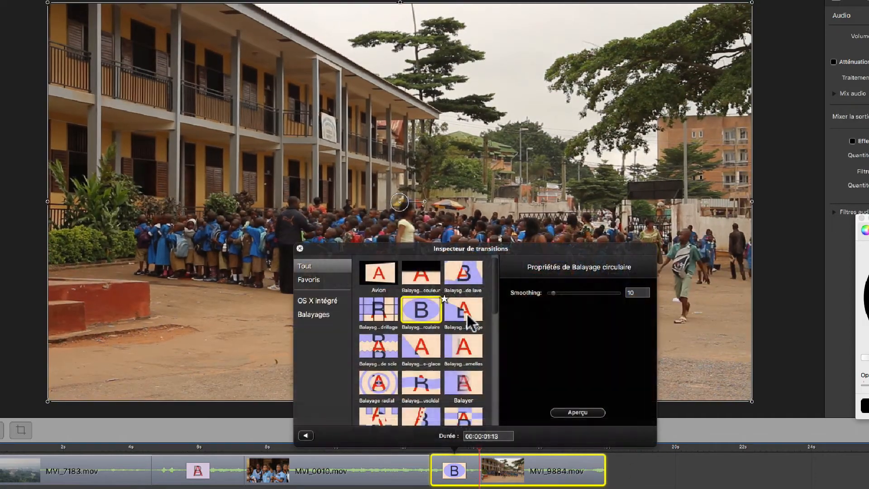
left_click(465, 313)
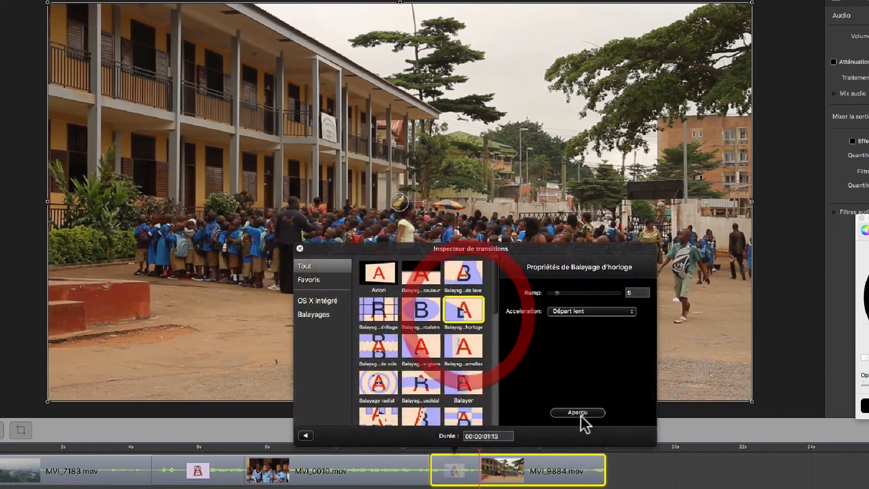
left_click(581, 413)
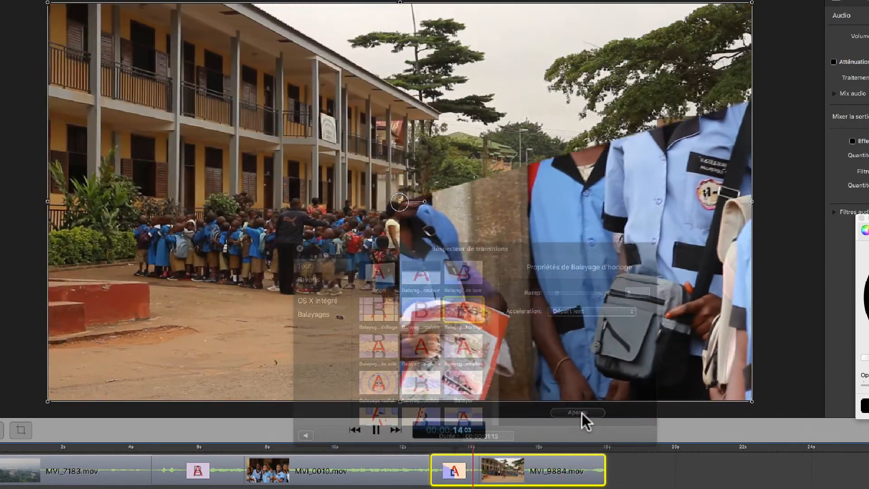
Step: Try the Balayage en dents de scie and Cube transitions before MVI_9884.mov, previewing each one
left_click(379, 346)
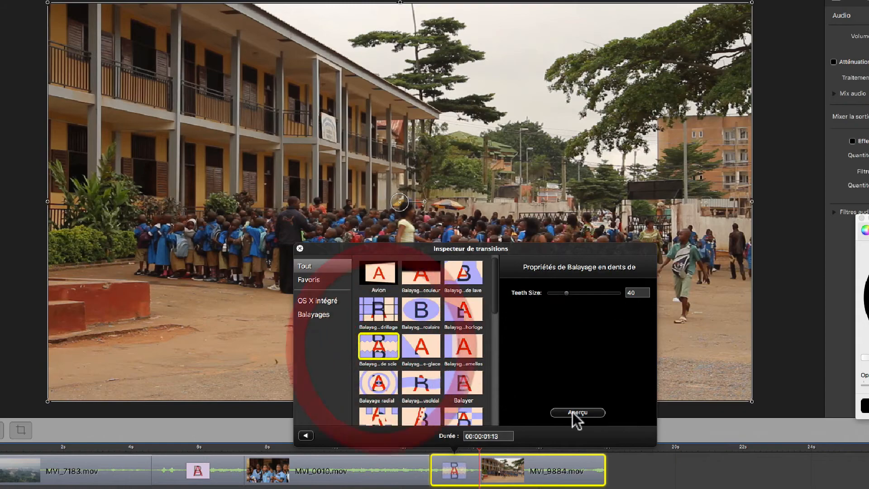
left_click(572, 412)
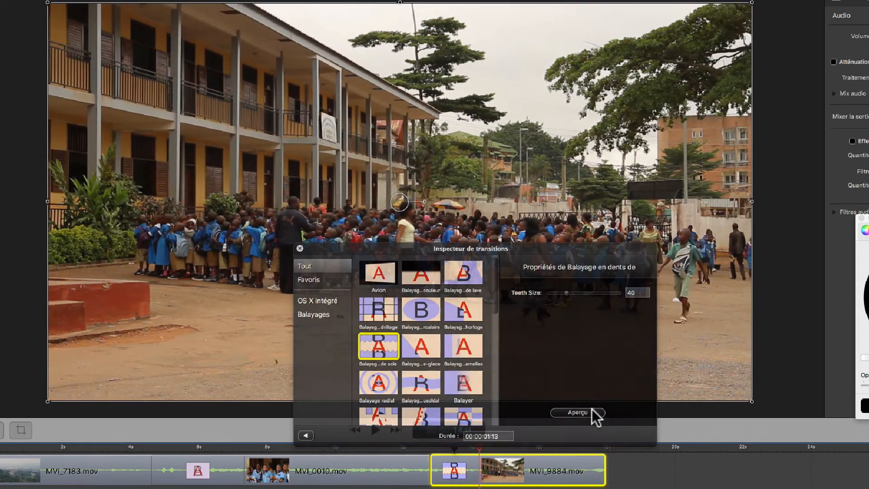
scroll(428, 368, "down", 5)
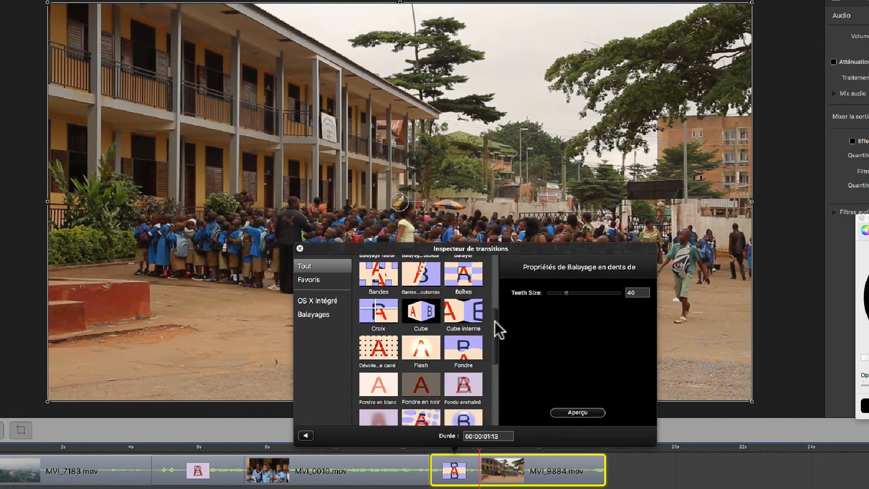
left_click(422, 309)
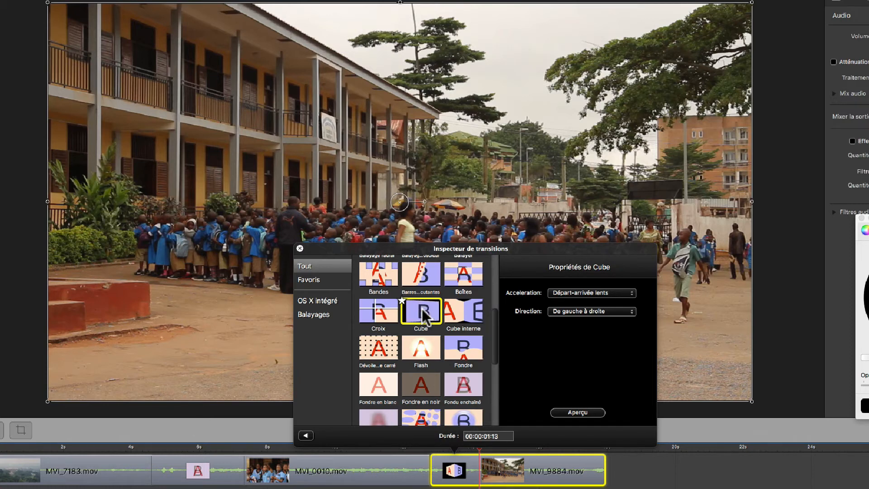
left_click(582, 411)
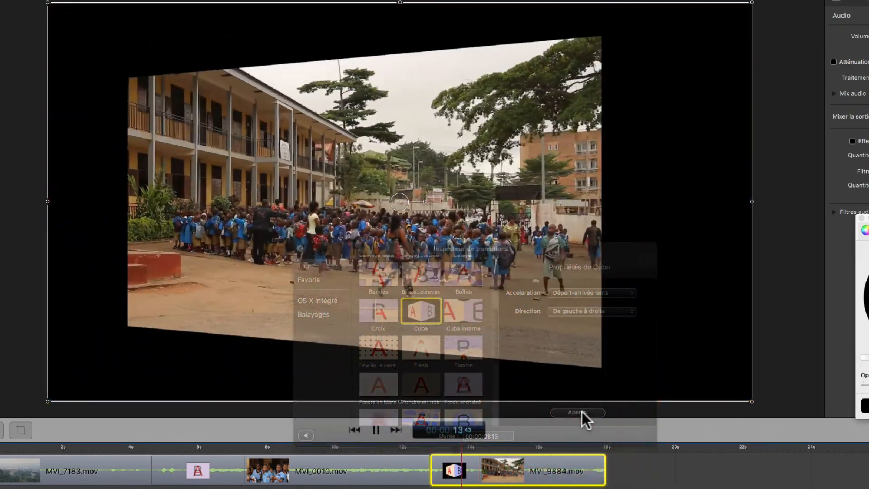
Step: Change the transition before MVI_9884.mov to Fondre en noir and preview it
scroll(446, 376, "down", 4)
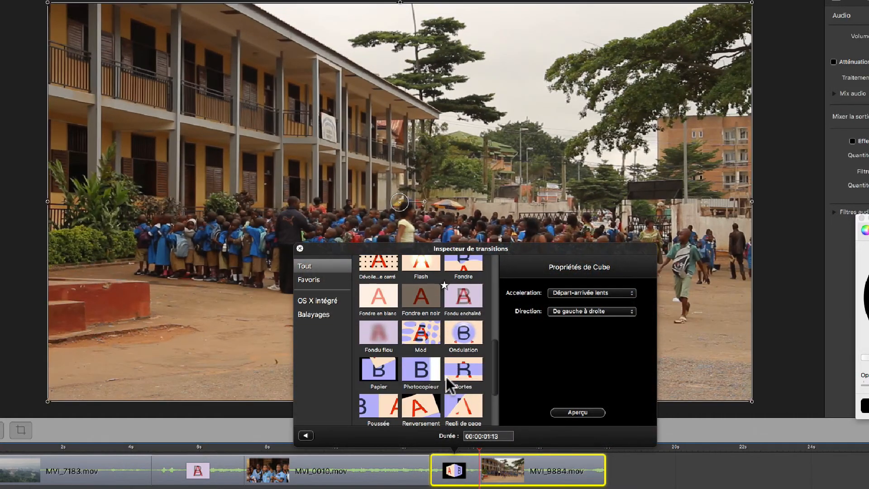
left_click(427, 298)
left_click(577, 411)
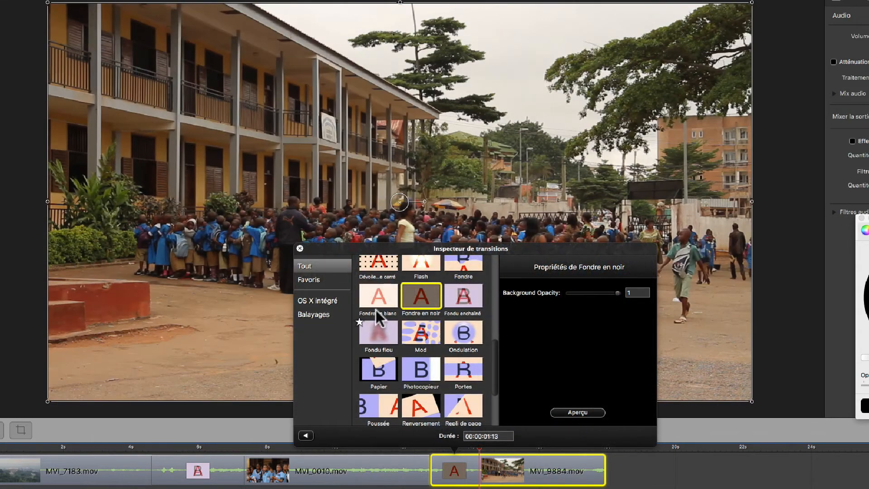
Step: Change the transition before MVI_9884.mov to Séparation RVB
scroll(416, 348, "down", 3)
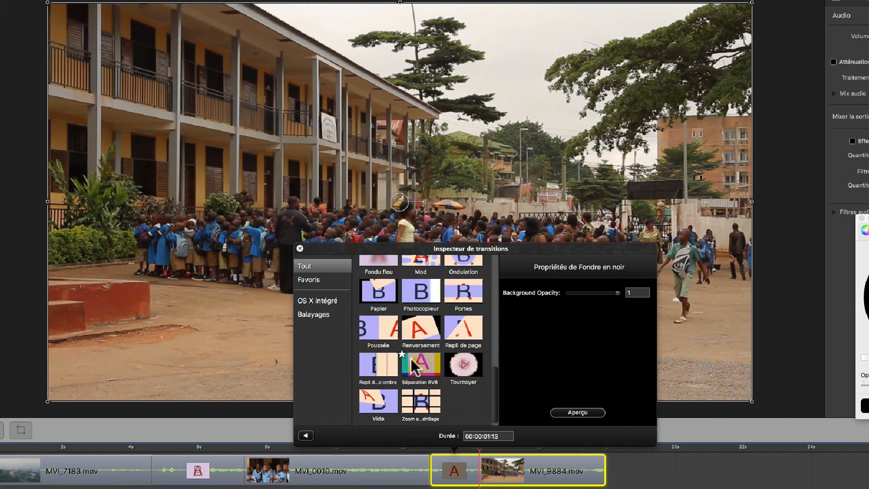
left_click(422, 381)
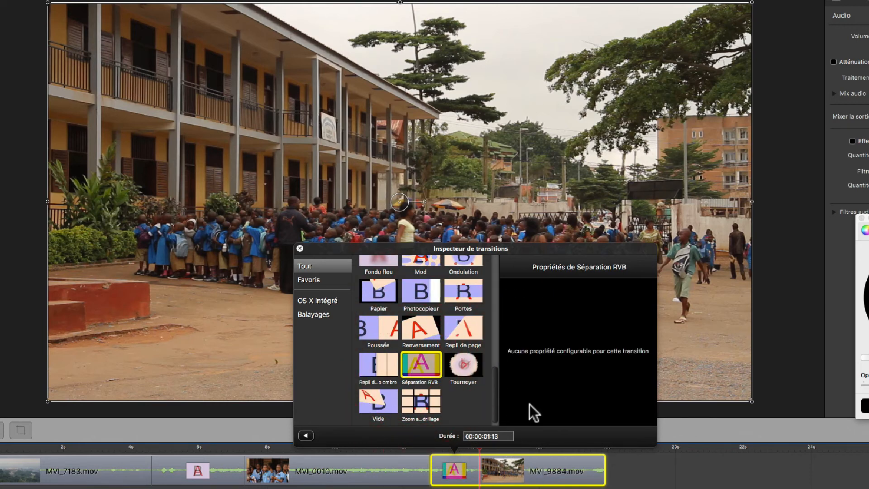